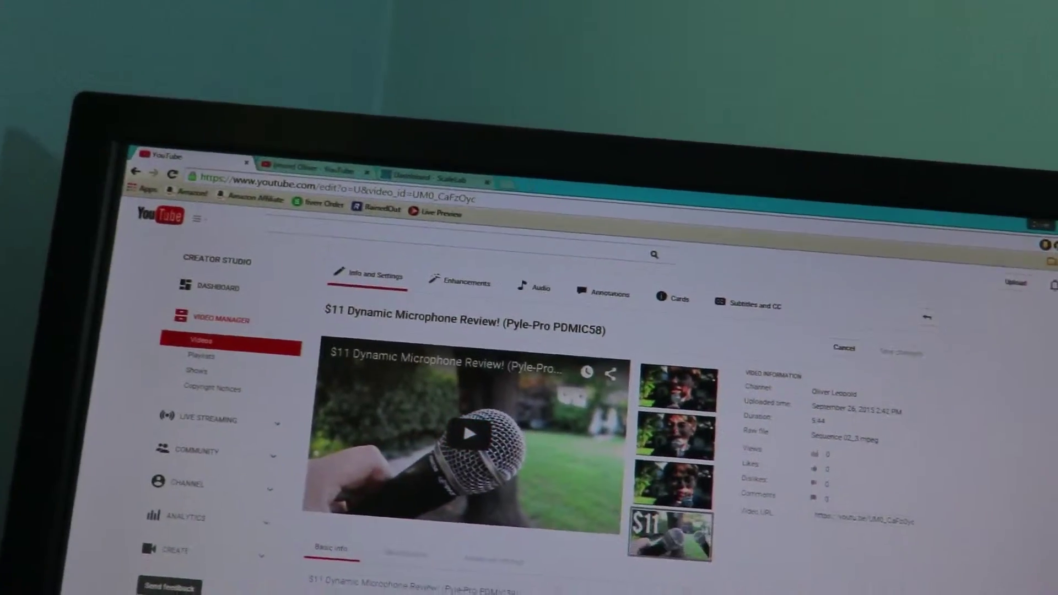
Show the '$11' microphone thumbnail in Photoshop, then go to the Creator Studio Videos list.
{"action": "key", "text": "alt+Tab"}
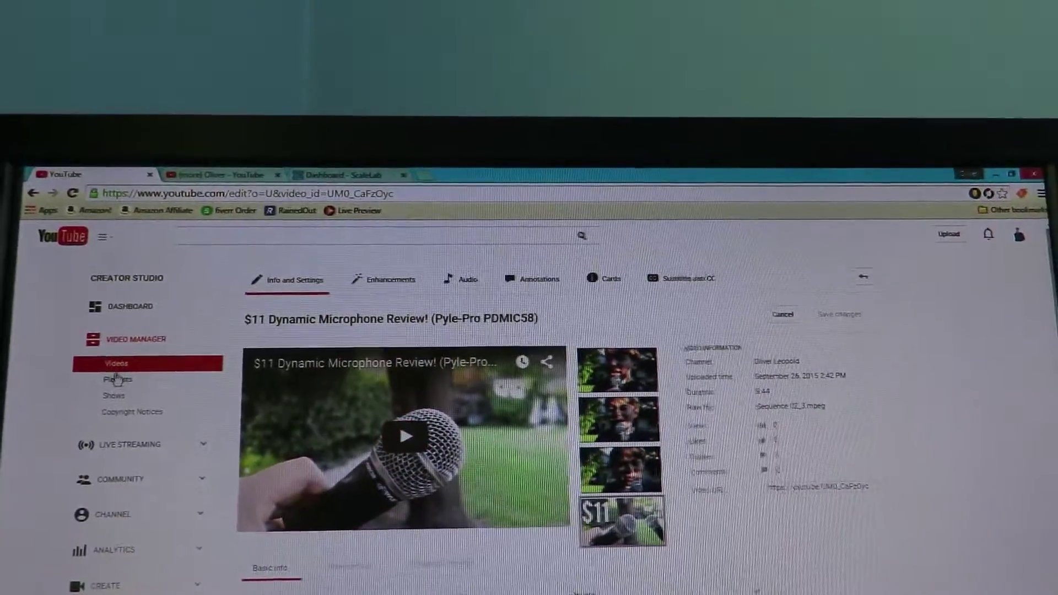
{"action": "left_click", "coordinate": [153, 378]}
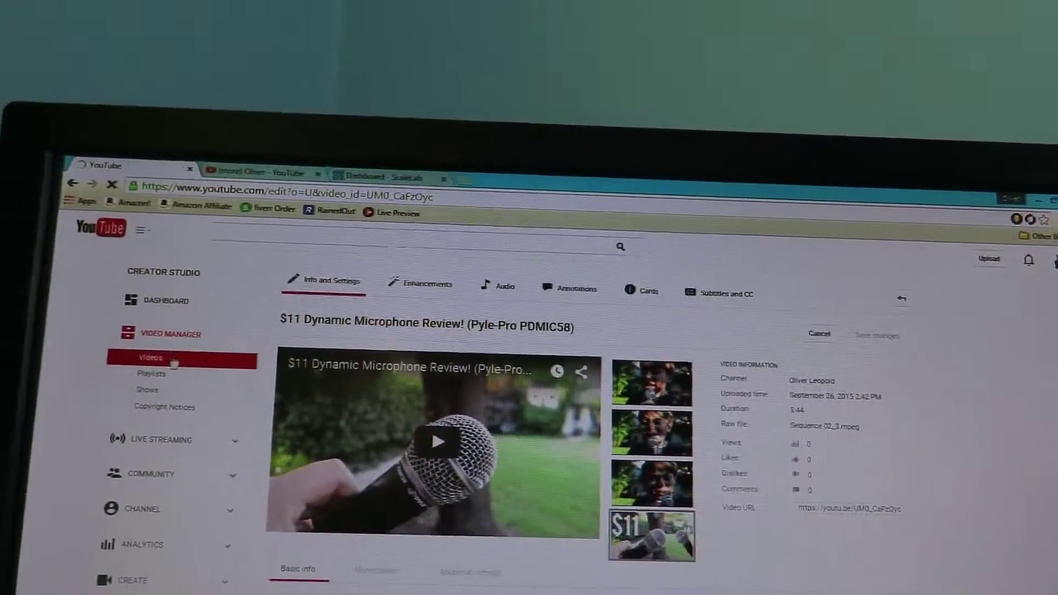